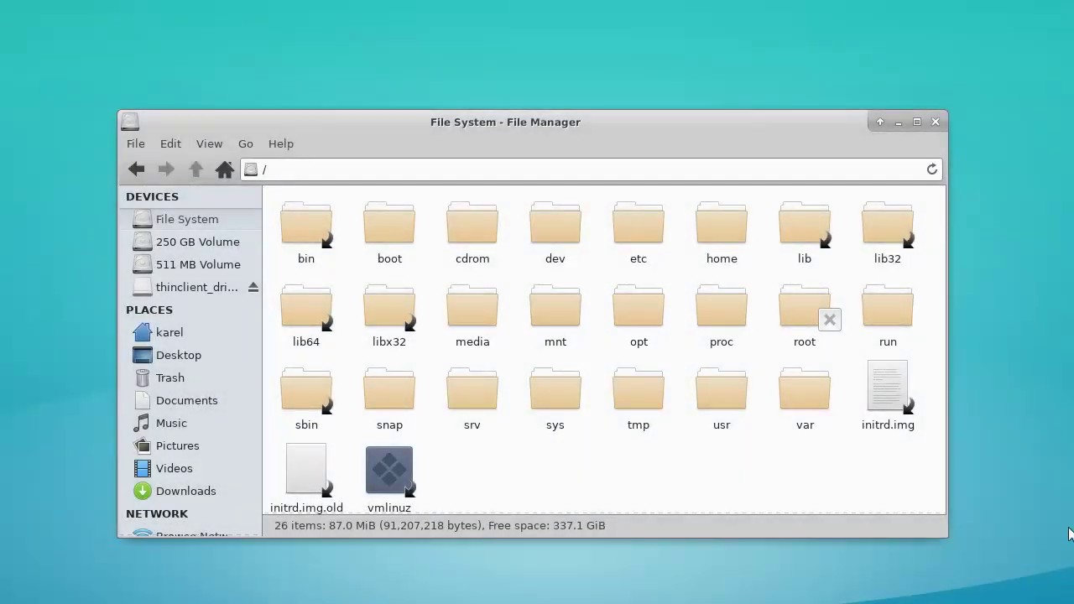
- Browse to the automic folder inside /opt to view its contents
{"action": "double_click", "coordinate": [639, 307]}
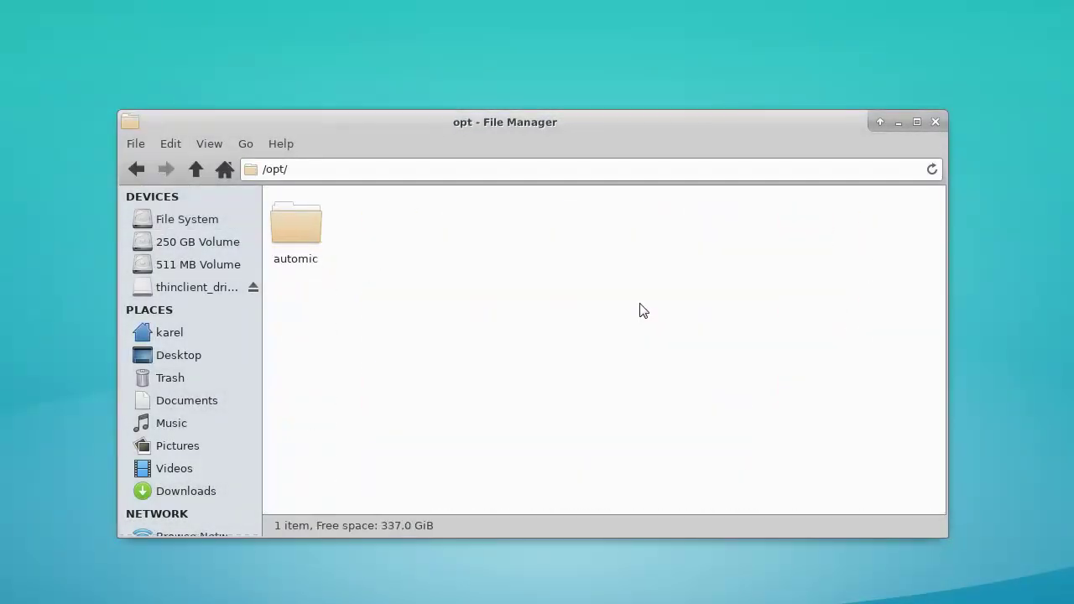
{"action": "double_click", "coordinate": [303, 228]}
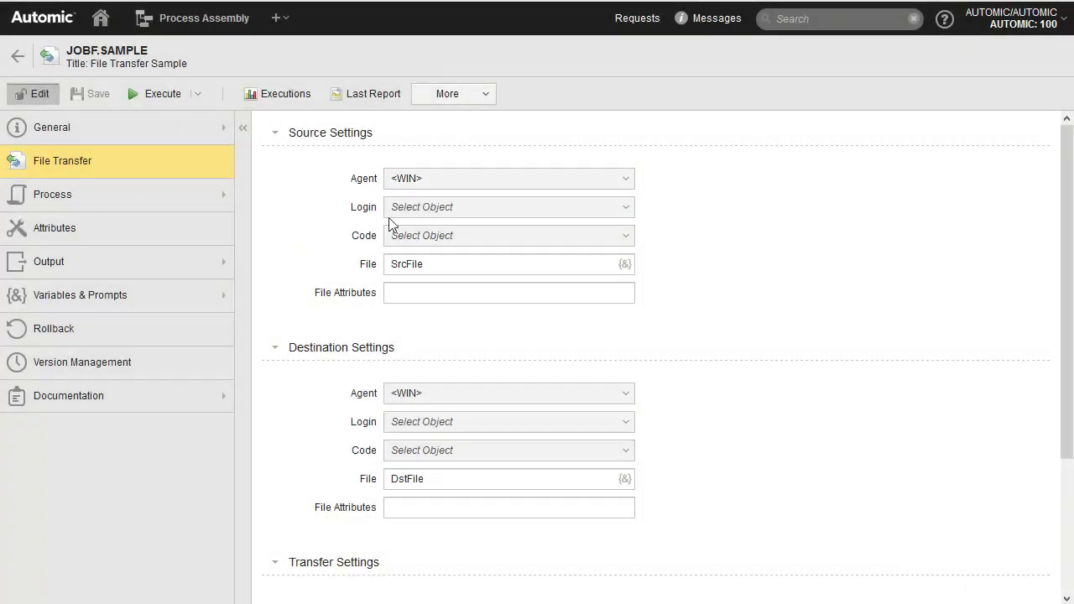
- Configure the JOBF.SAMPLE source settings with agent LX01, login LOGIN.LX01 and file /opt/automic/datafile*.txt
{"action": "left_click", "coordinate": [460, 181]}
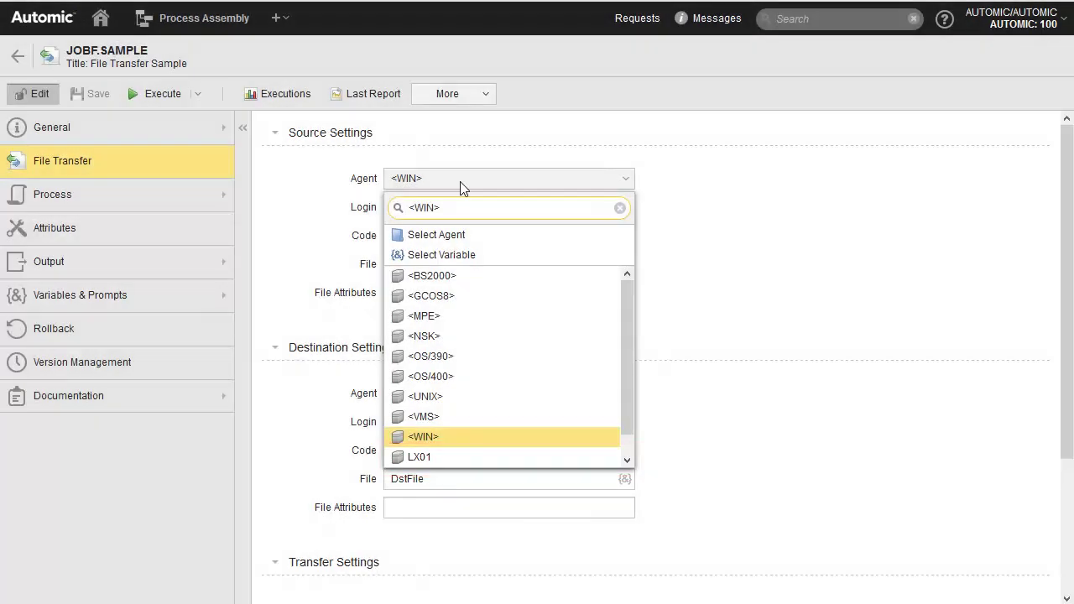
{"action": "left_click", "coordinate": [415, 457]}
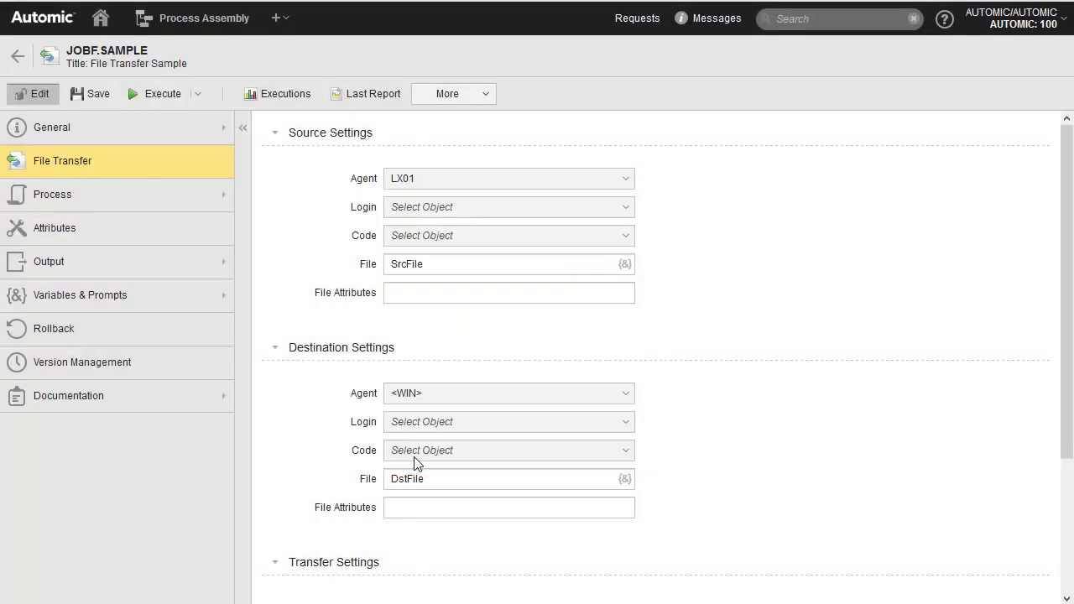
{"action": "left_click", "coordinate": [546, 207]}
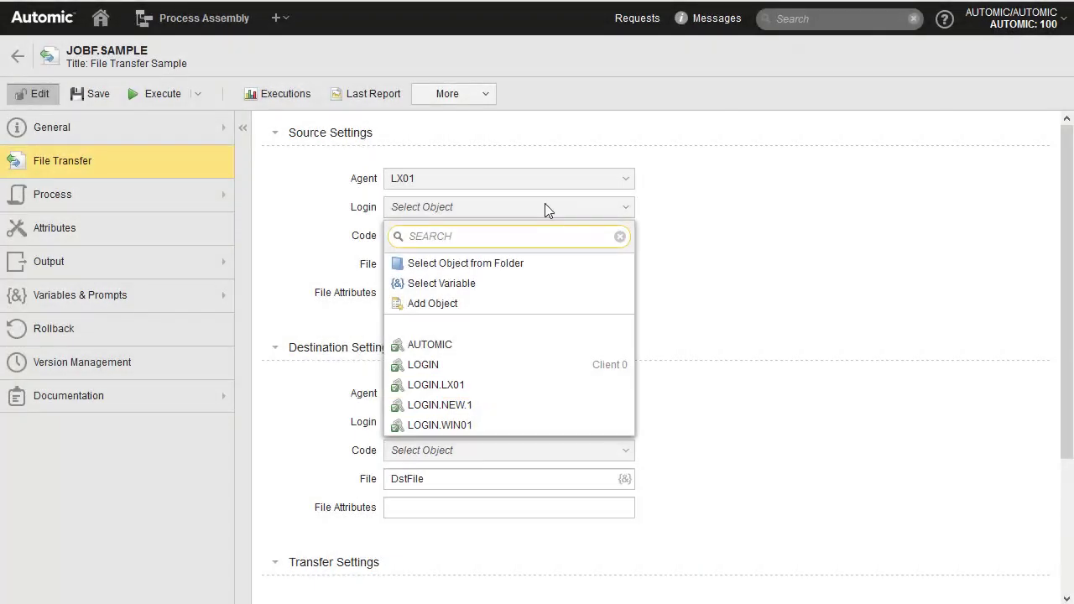
{"action": "left_click", "coordinate": [442, 384]}
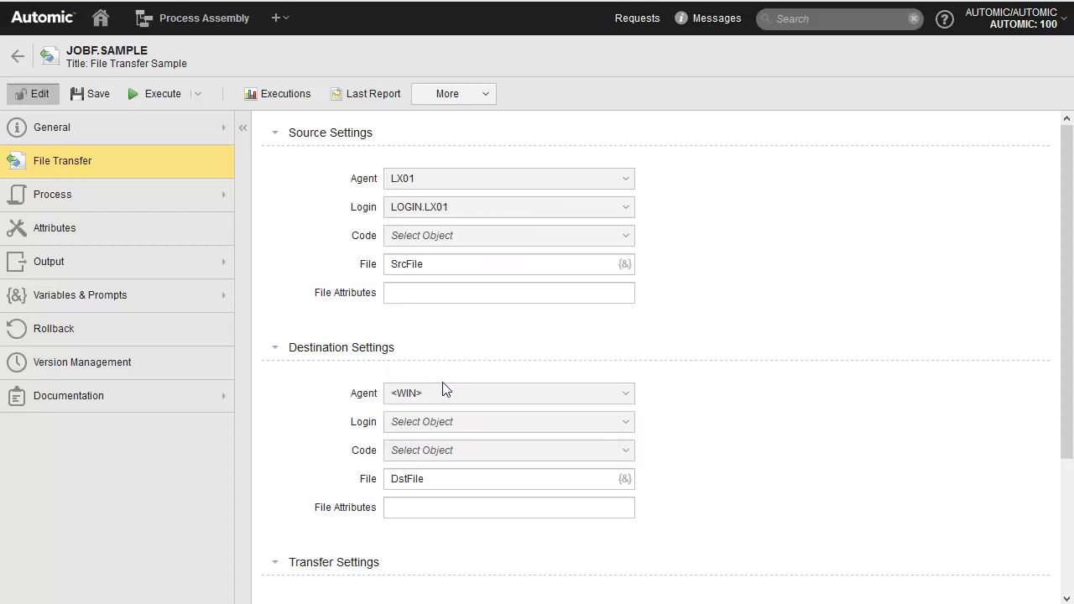
{"action": "triple_click", "coordinate": [417, 265]}
{"action": "type", "text": "/opt/automic/datafile*.txt"}
- Configure the JOBF.SAMPLE destination settings with agent WIN01, login LOGIN.WIN01 and file C:\temp\files*.txt
{"action": "left_click", "coordinate": [420, 396]}
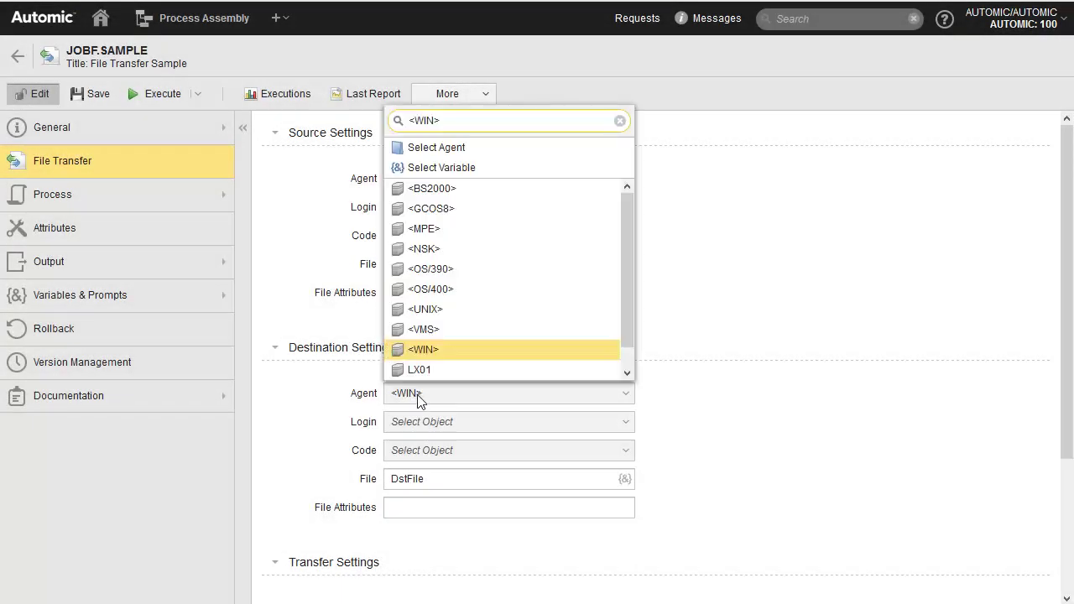
{"action": "left_click", "coordinate": [627, 359]}
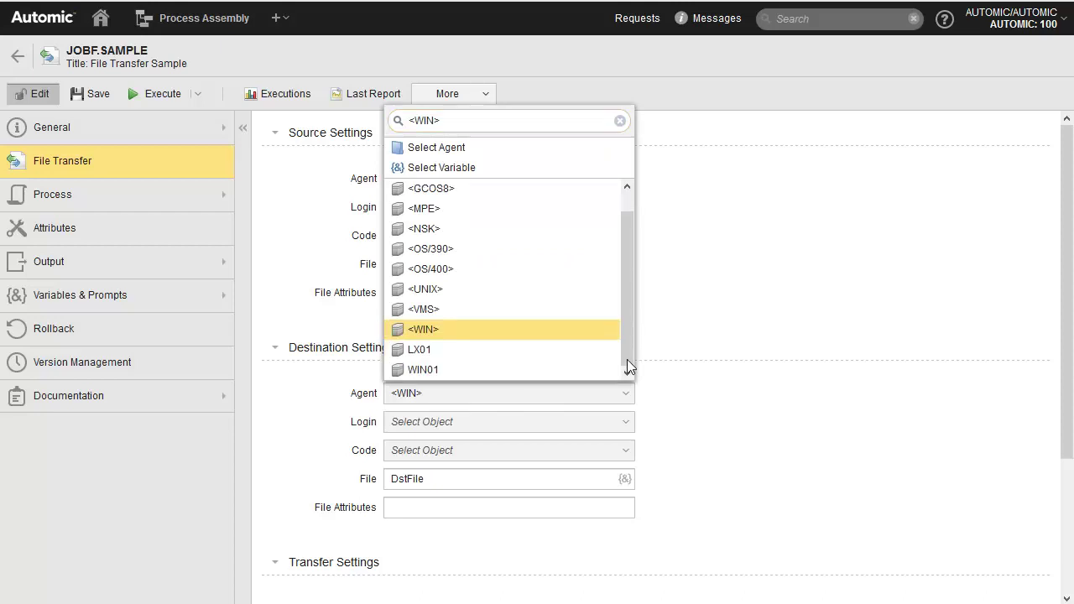
{"action": "left_click", "coordinate": [421, 369]}
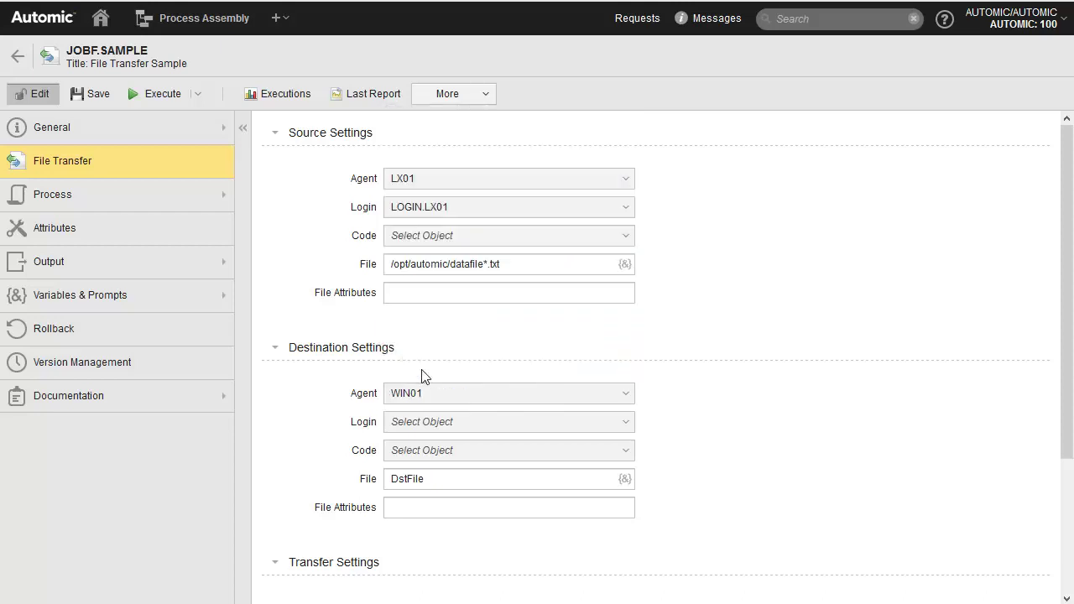
{"action": "left_click", "coordinate": [468, 425]}
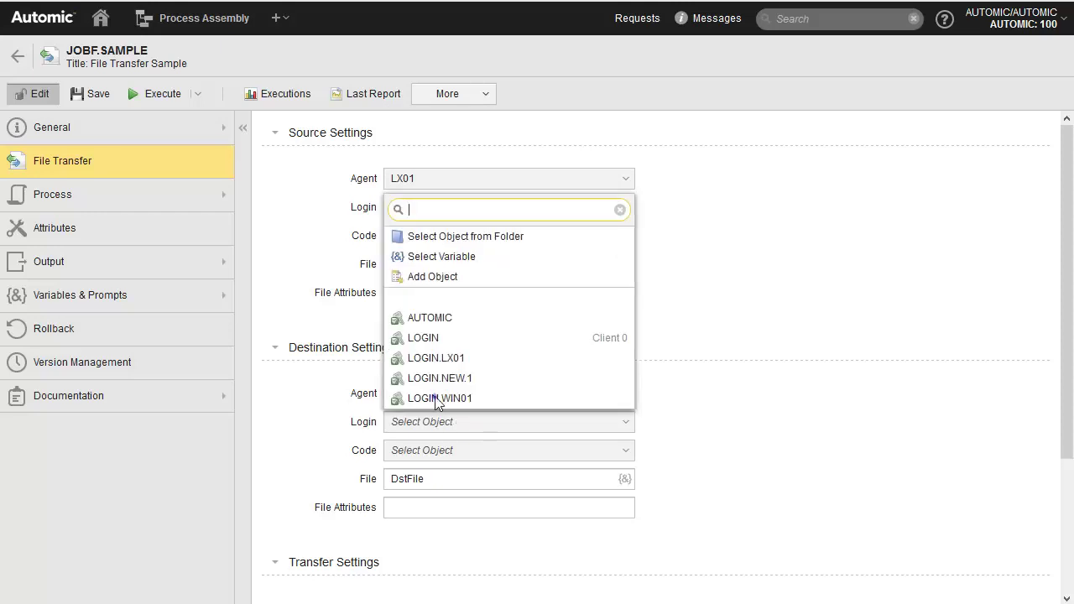
{"action": "left_click", "coordinate": [436, 398]}
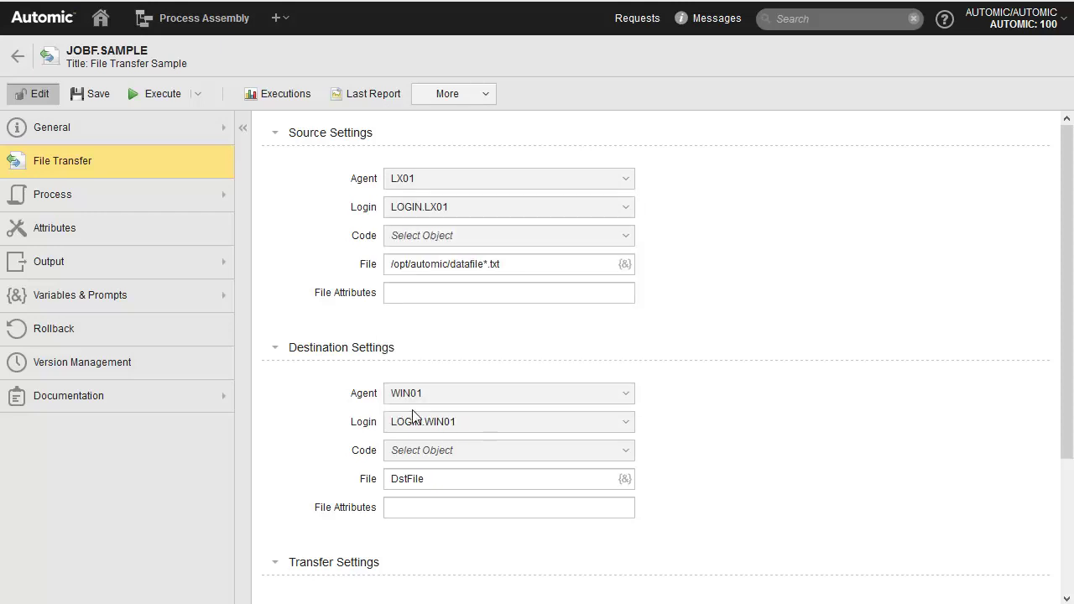
{"action": "double_click", "coordinate": [400, 479]}
{"action": "type", "text": "C:\temp\files*.txt"}
- In the transfer settings, set the file format to Binary, review the compression and existing-file choices, and enable Use Wildcards
{"action": "left_click", "coordinate": [1064, 525]}
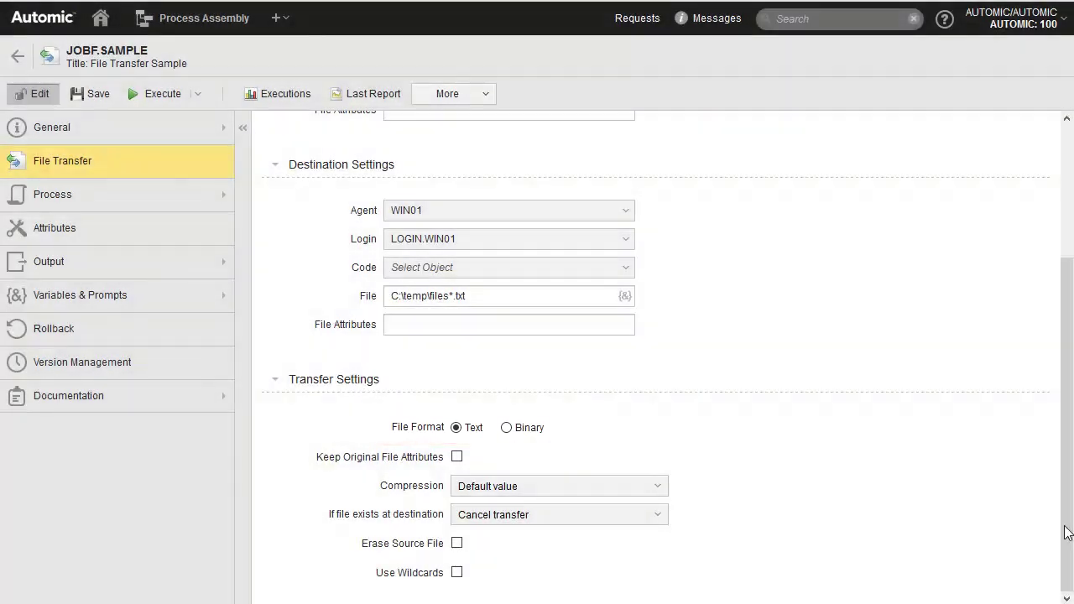
{"action": "left_click", "coordinate": [506, 428]}
{"action": "left_click", "coordinate": [499, 486]}
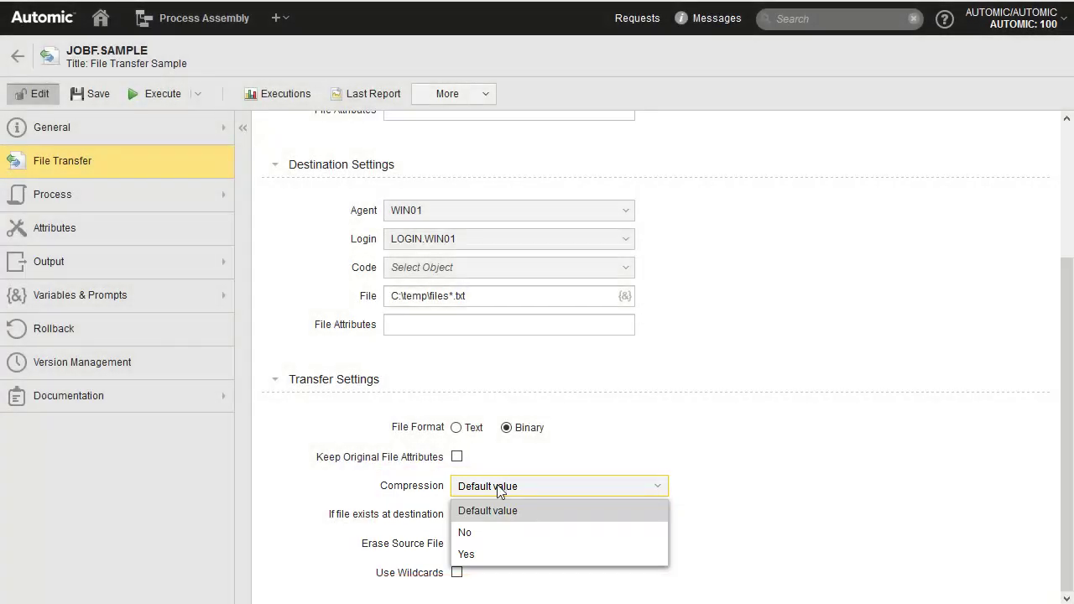
{"action": "left_click", "coordinate": [684, 501]}
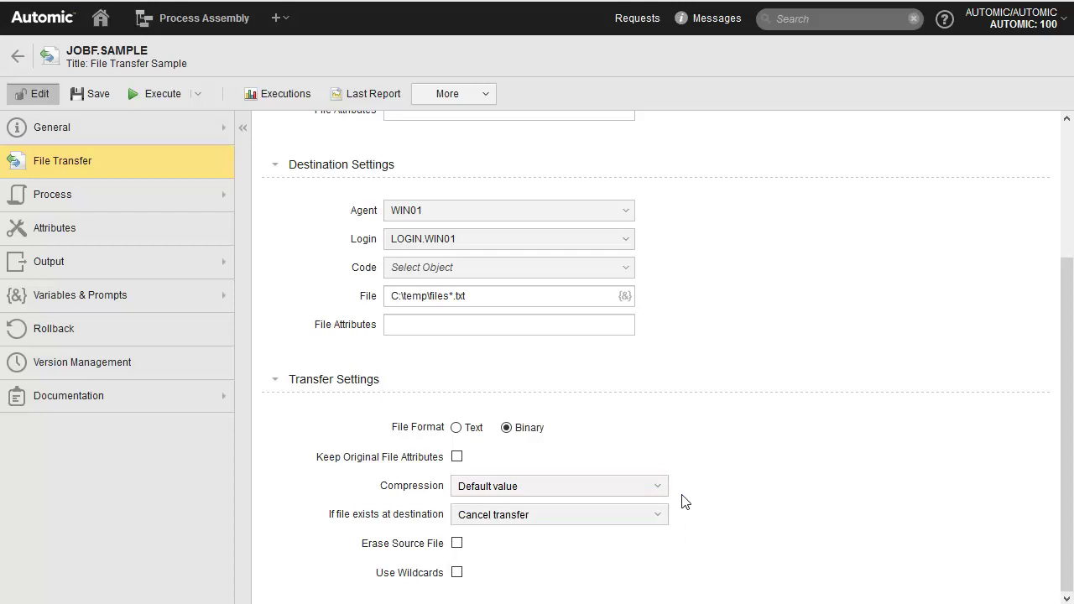
{"action": "left_click", "coordinate": [621, 516]}
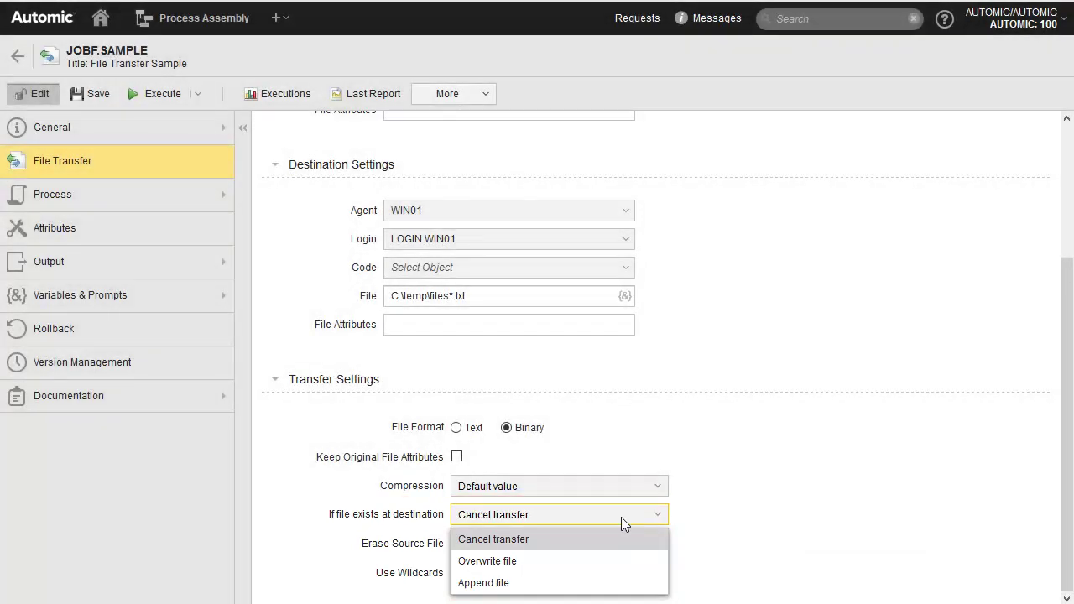
{"action": "left_click", "coordinate": [678, 532]}
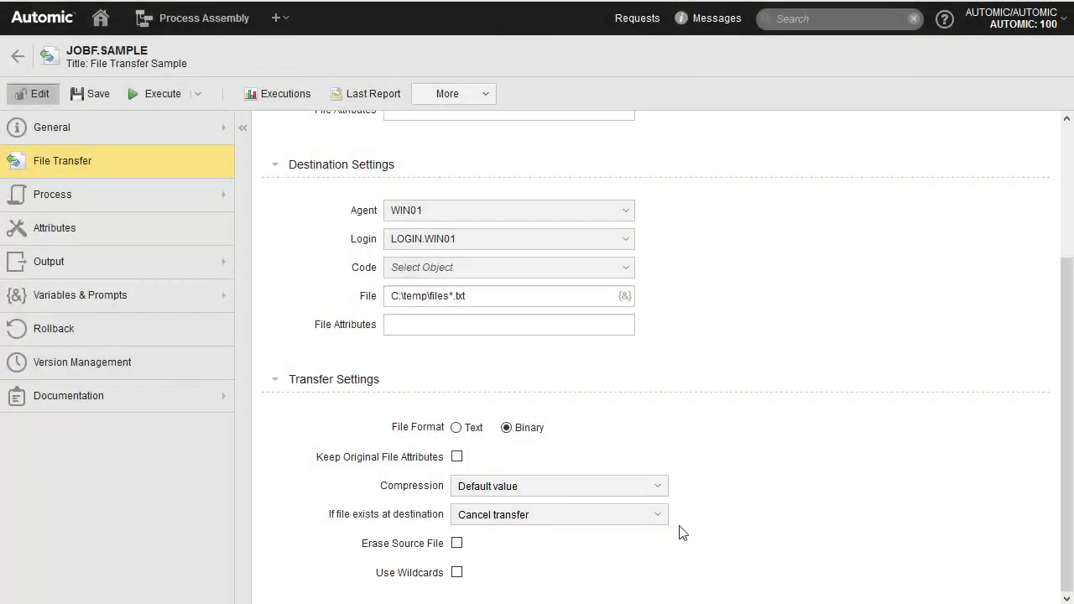
{"action": "left_click", "coordinate": [457, 573]}
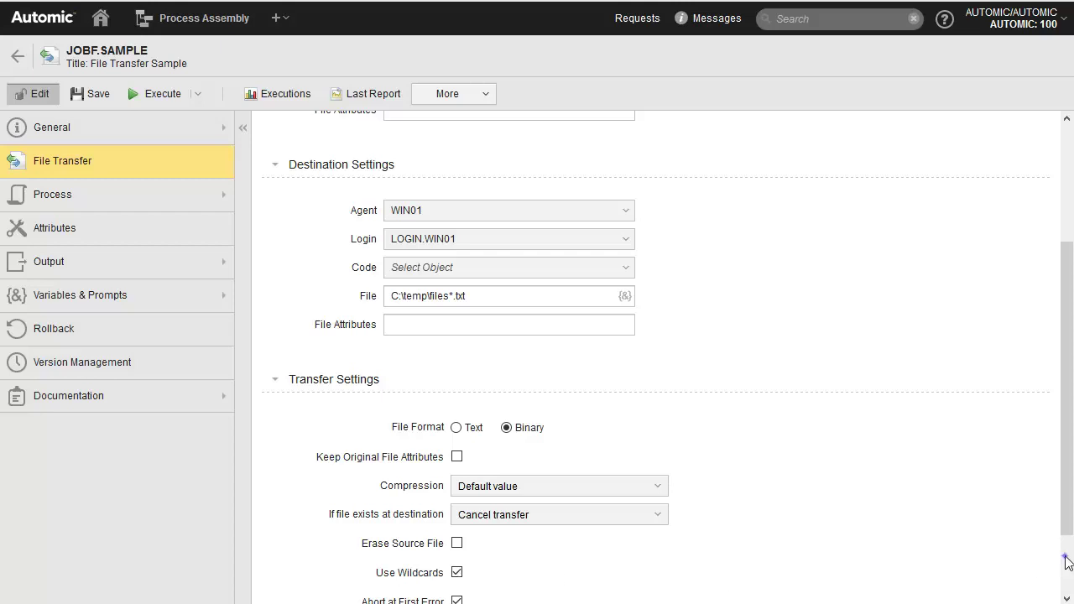
{"action": "scroll", "coordinate": [961, 571], "scroll_direction": "down", "scroll_amount": 1}
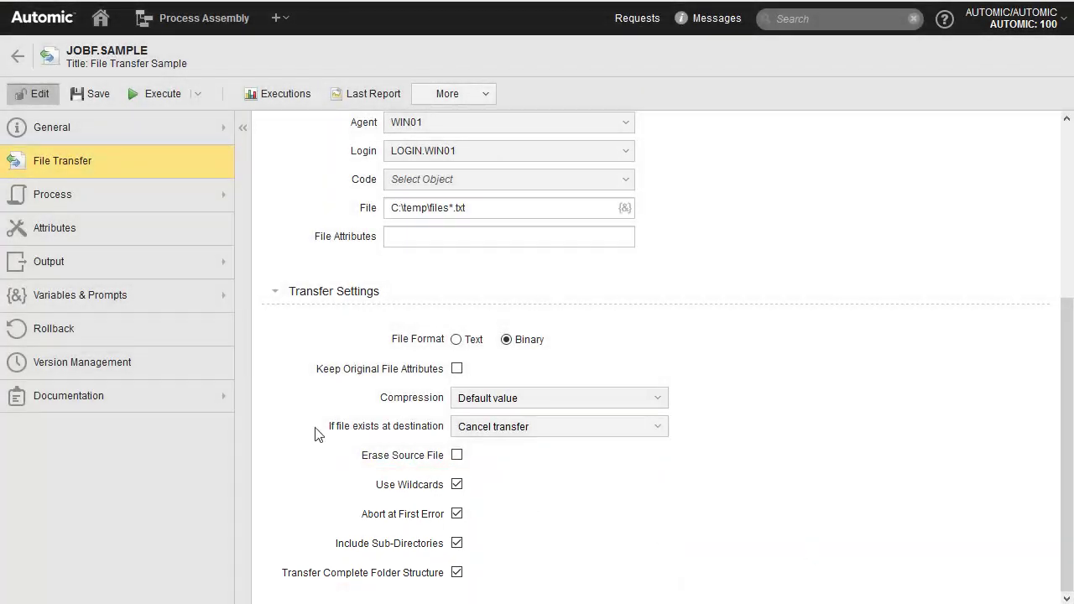
- Save and execute the JOBF.SAMPLE file transfer, and open its last report
{"action": "left_click", "coordinate": [94, 92]}
{"action": "left_click", "coordinate": [165, 94]}
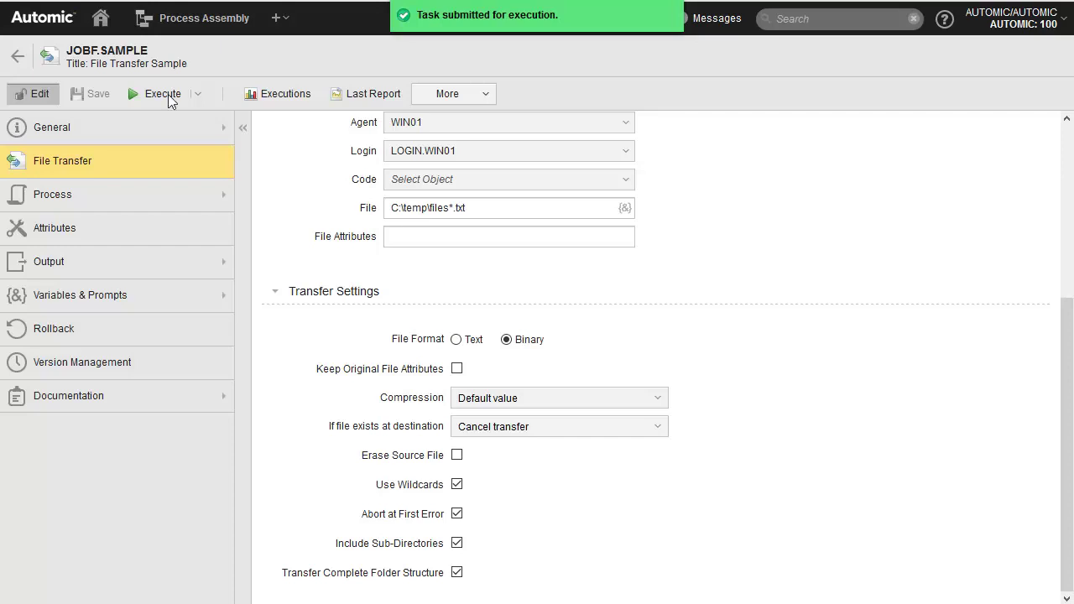
{"action": "left_click", "coordinate": [370, 94]}
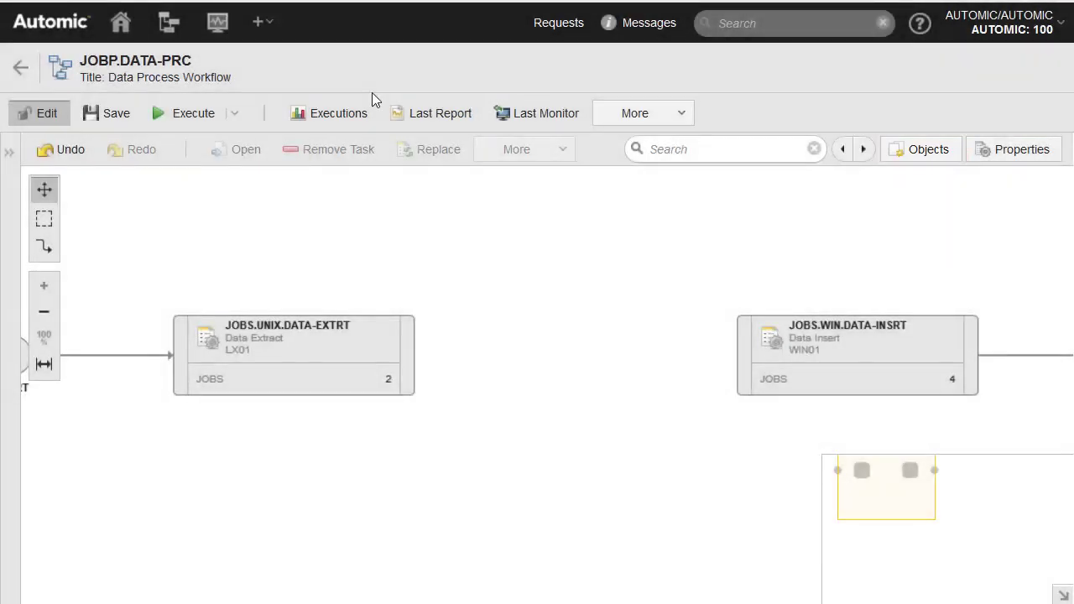
- Add JOBF.SAMPLE from the JOBF folder to the JOBP.DATA-PRC workflow, between the Data Extract and Data Insert tasks
{"action": "left_click", "coordinate": [923, 149]}
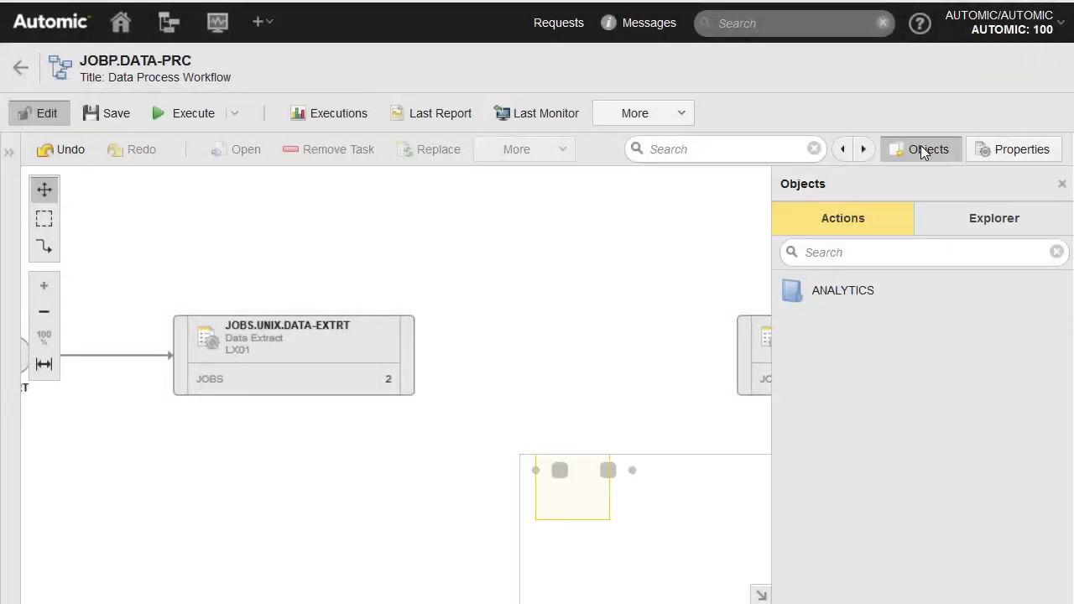
{"action": "left_click", "coordinate": [990, 220]}
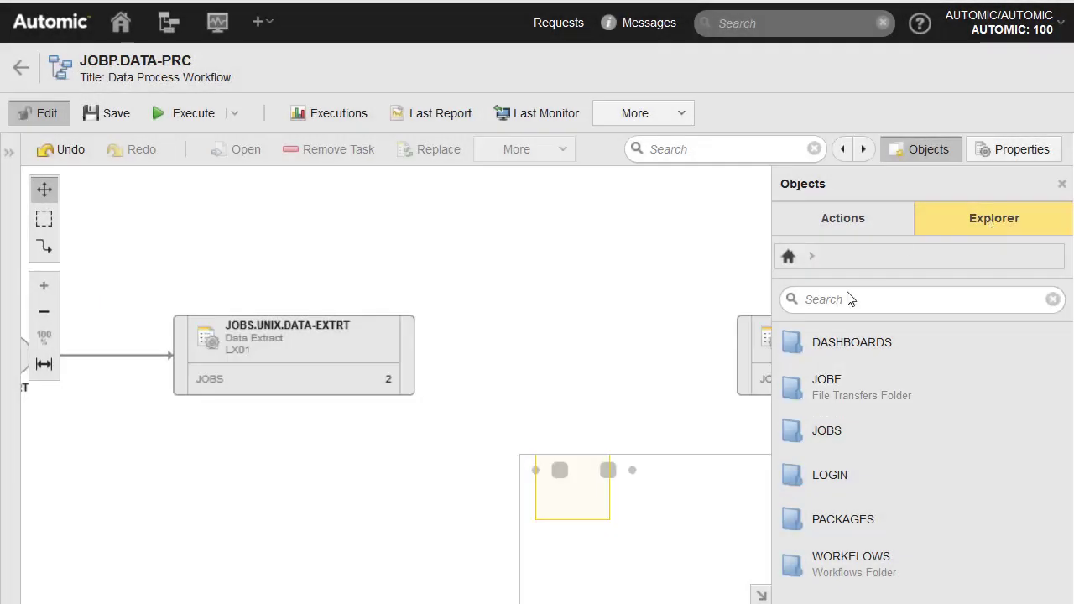
{"action": "left_click", "coordinate": [827, 386]}
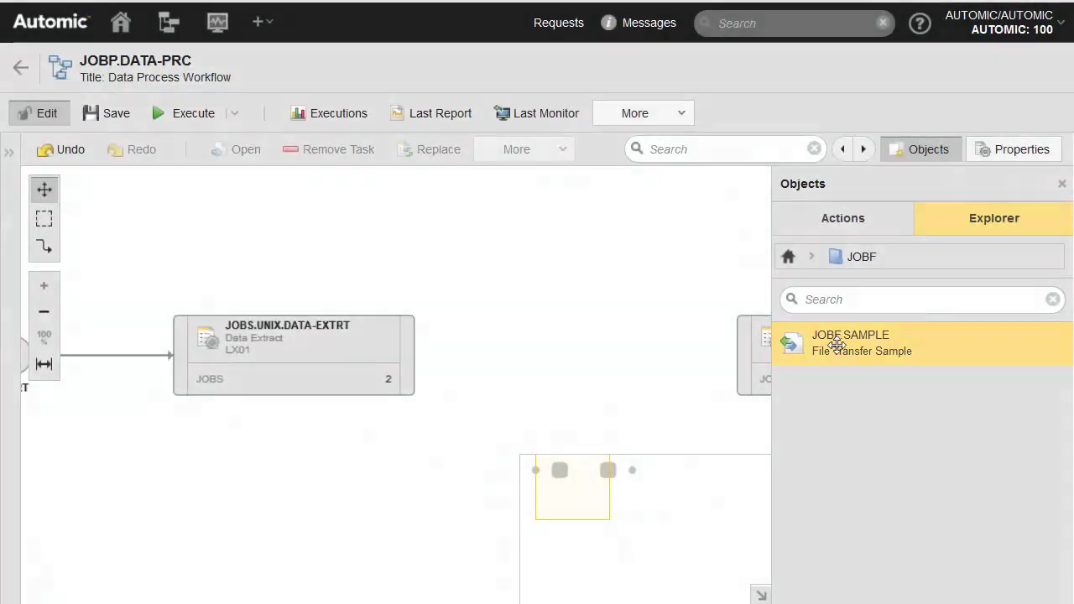
{"action": "left_click_drag", "start_coordinate": [834, 344], "coordinate": [463, 351]}
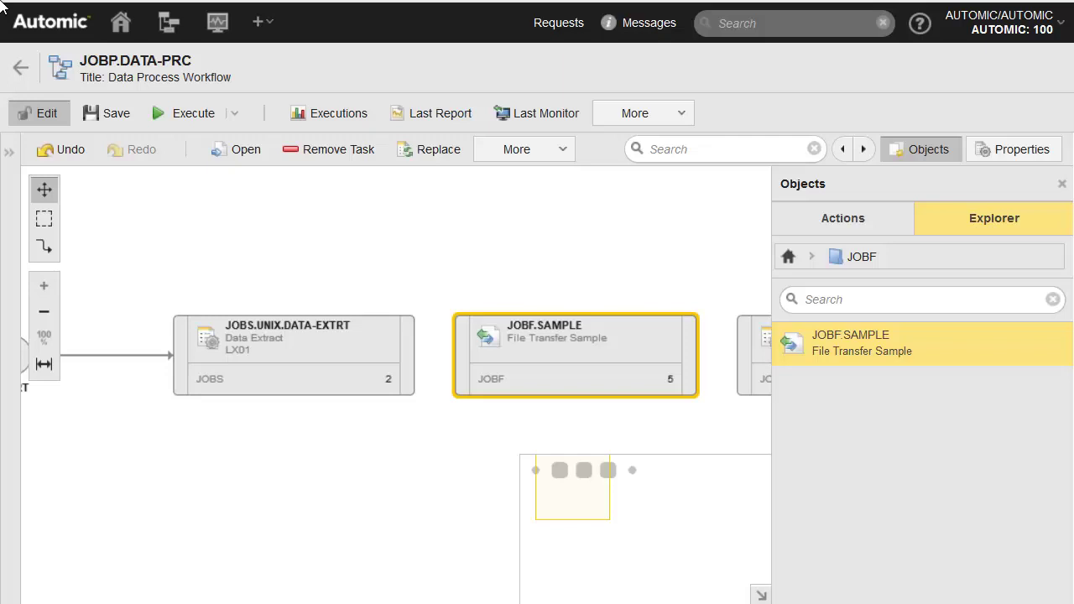
{"action": "left_click", "coordinate": [1061, 184]}
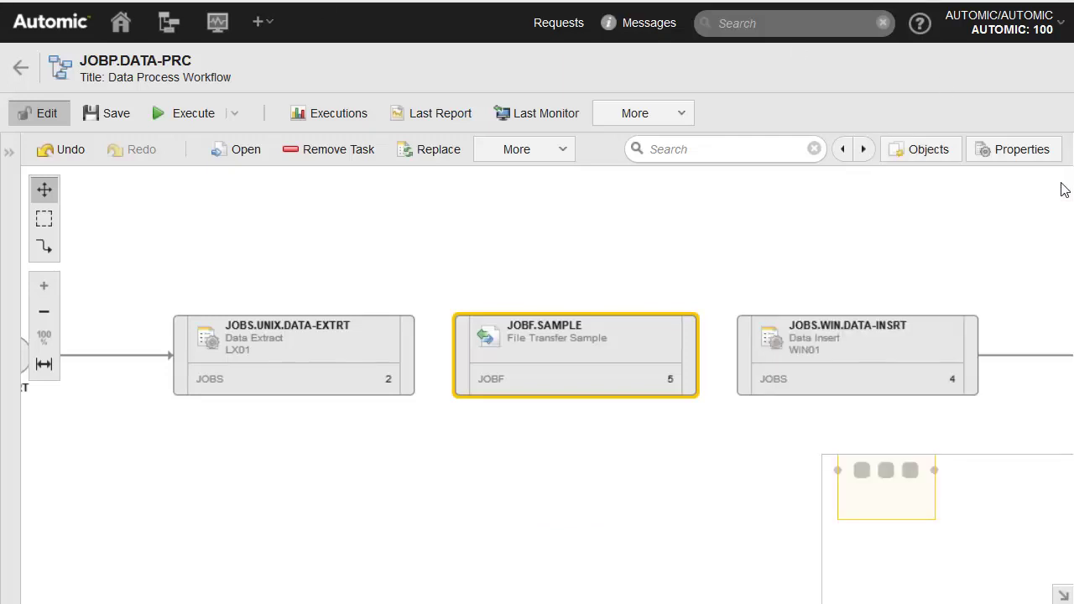
- Link JOBS.UNIX.DATA-EXTRT to JOBF.SAMPLE and JOBF.SAMPLE to JOBS.WIN.DATA-INSRT, and save the workflow
{"action": "left_click", "coordinate": [406, 353]}
{"action": "left_click_drag", "start_coordinate": [416, 355], "coordinate": [456, 360]}
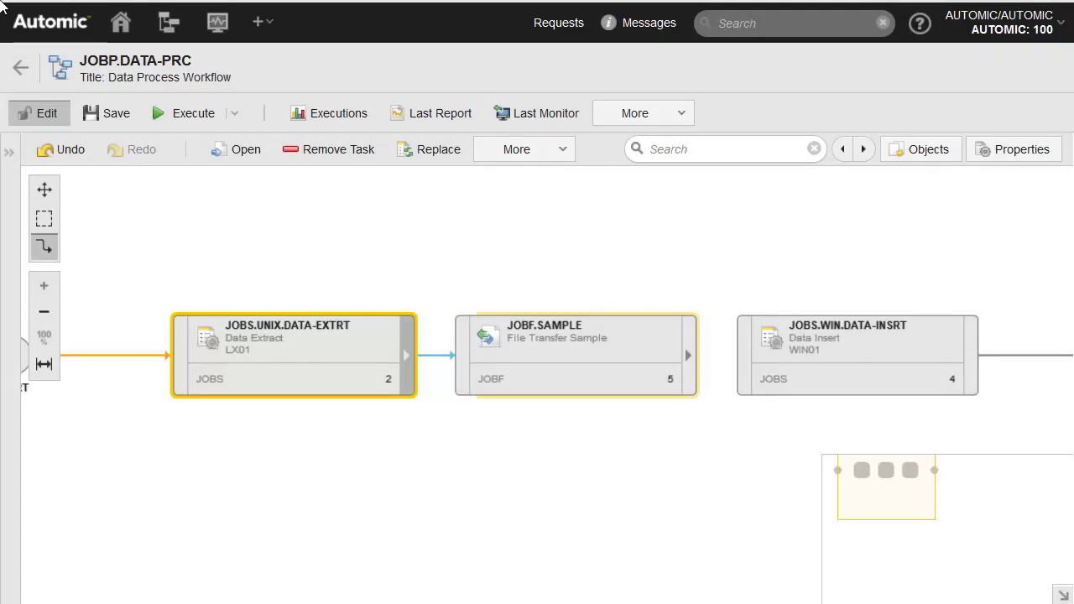
{"action": "left_click_drag", "start_coordinate": [686, 355], "coordinate": [747, 355]}
{"action": "left_click", "coordinate": [118, 120]}
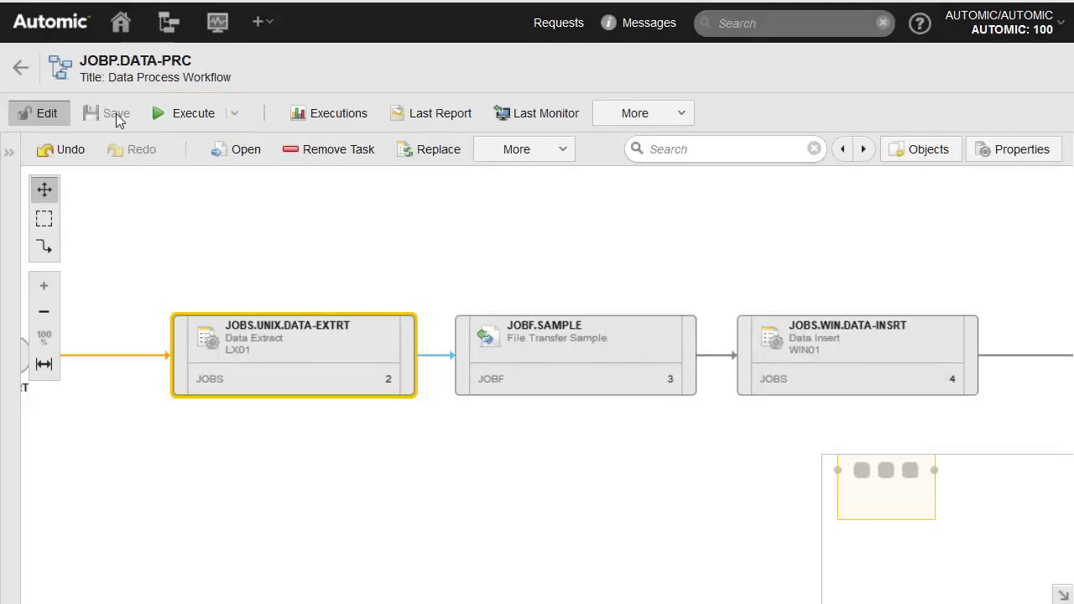
- Execute the JOBP.DATA-PRC workflow and check the refreshed status of its child tasks in process monitoring
{"action": "left_click", "coordinate": [196, 114]}
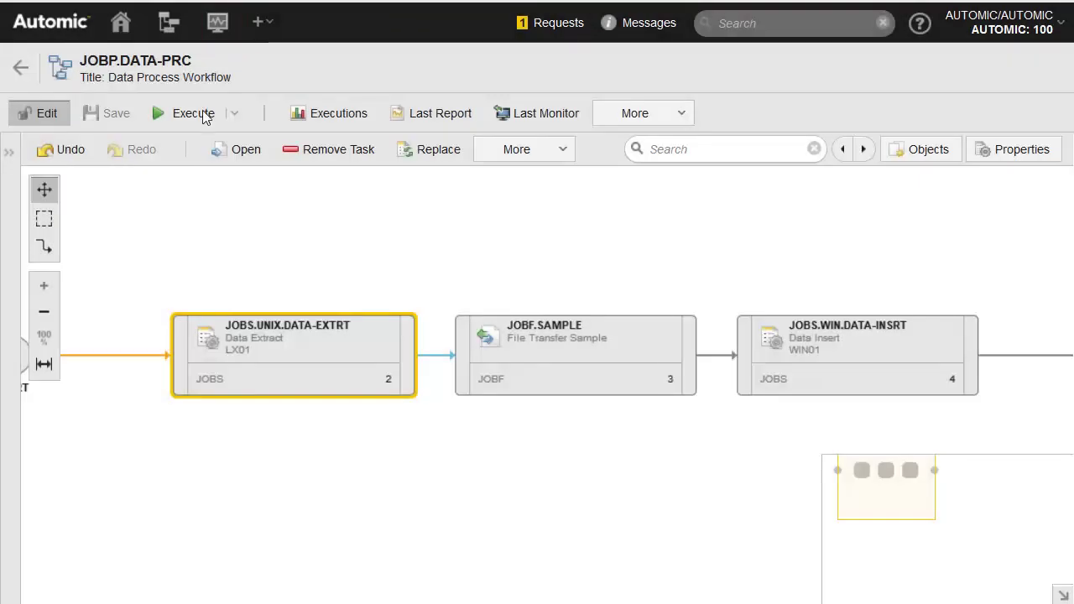
{"action": "left_click", "coordinate": [216, 27]}
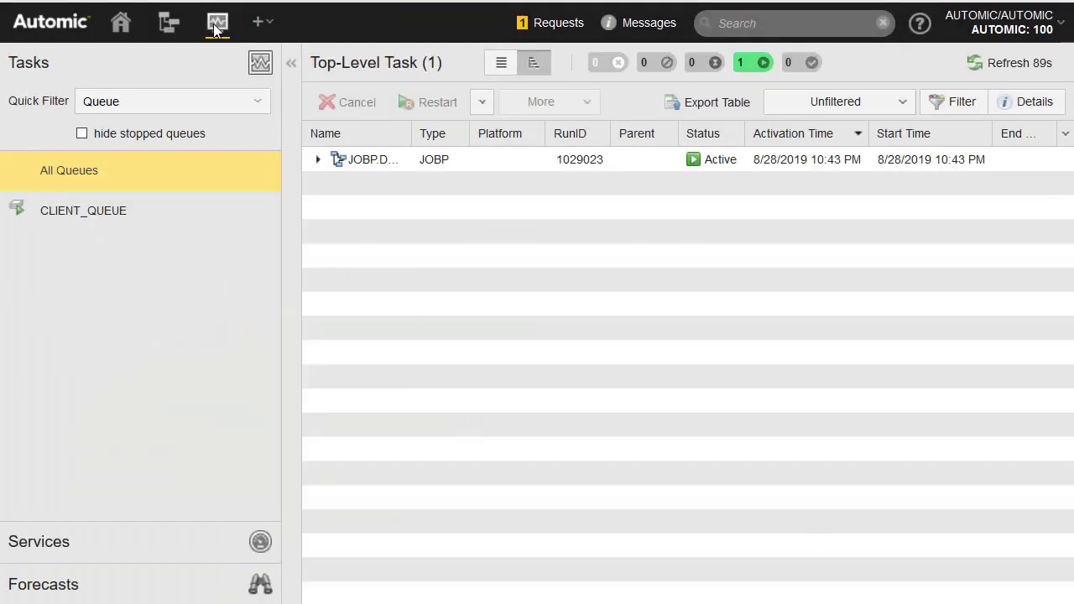
{"action": "left_click", "coordinate": [319, 160]}
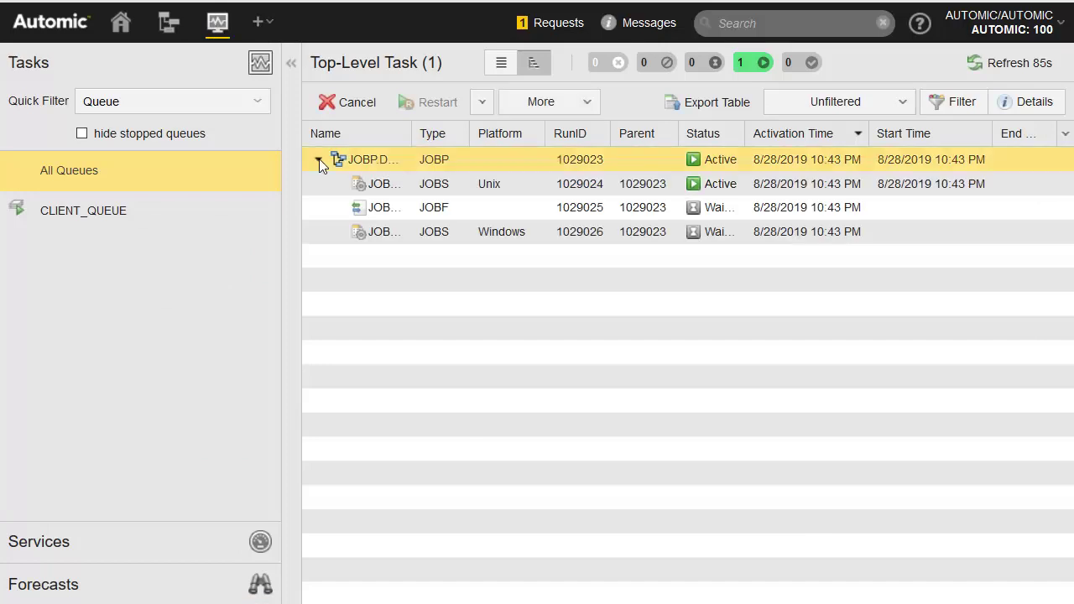
{"action": "left_click", "coordinate": [1009, 63]}
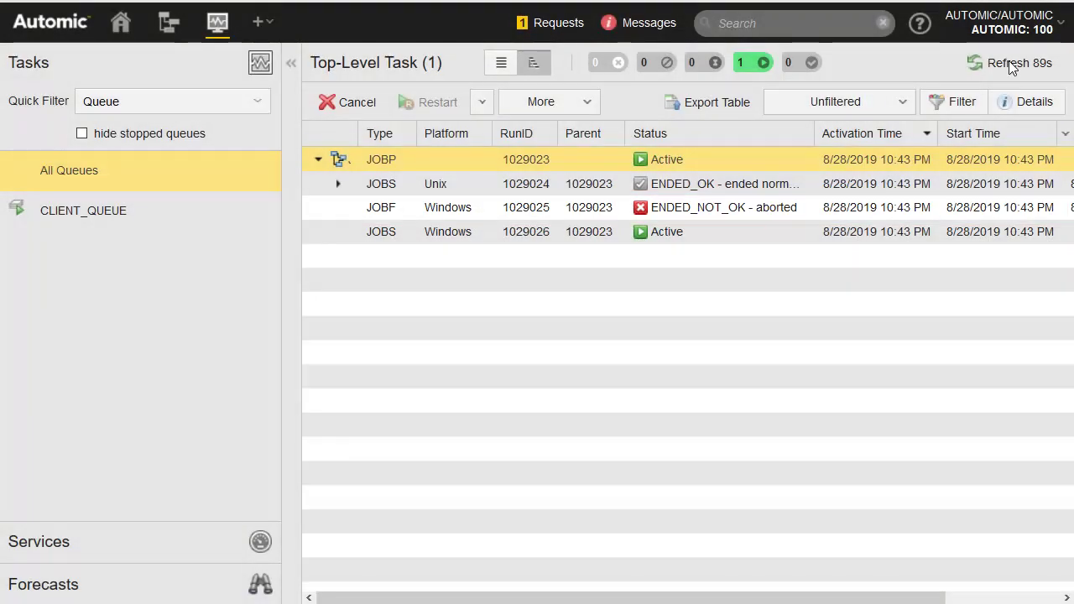
- Open the execution report of the aborted JOBF task
{"action": "left_click", "coordinate": [709, 209]}
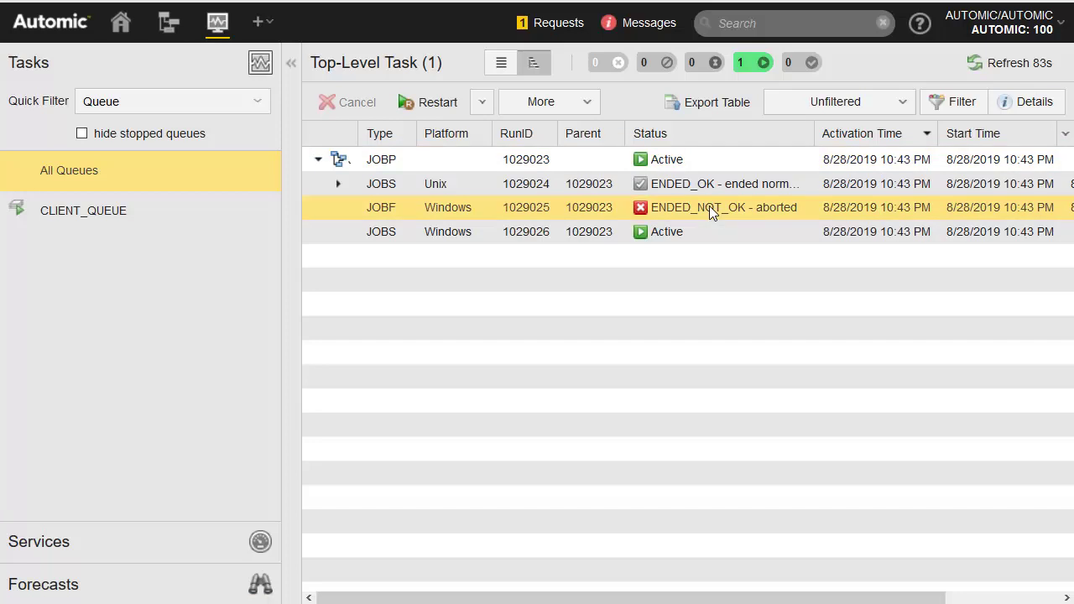
{"action": "left_click", "coordinate": [589, 102]}
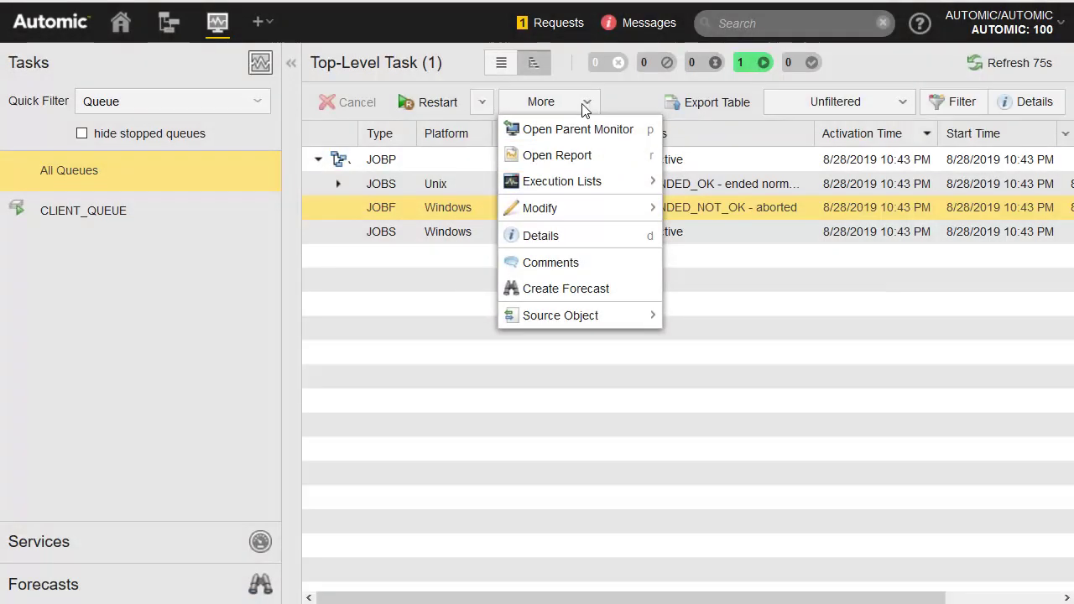
{"action": "left_click", "coordinate": [571, 156]}
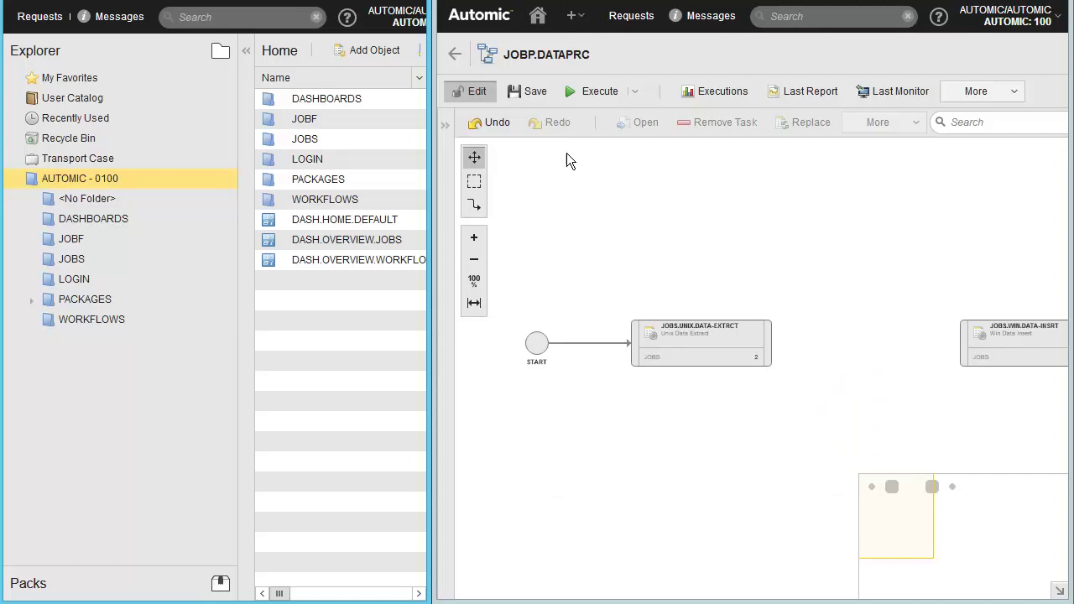
- Add JOBF.DATATRANSF from the JOBF folder to the JOBP.DATAPRC workflow, between the Unix Data Extract and Win Data Insert tasks
{"action": "left_click", "coordinate": [74, 239]}
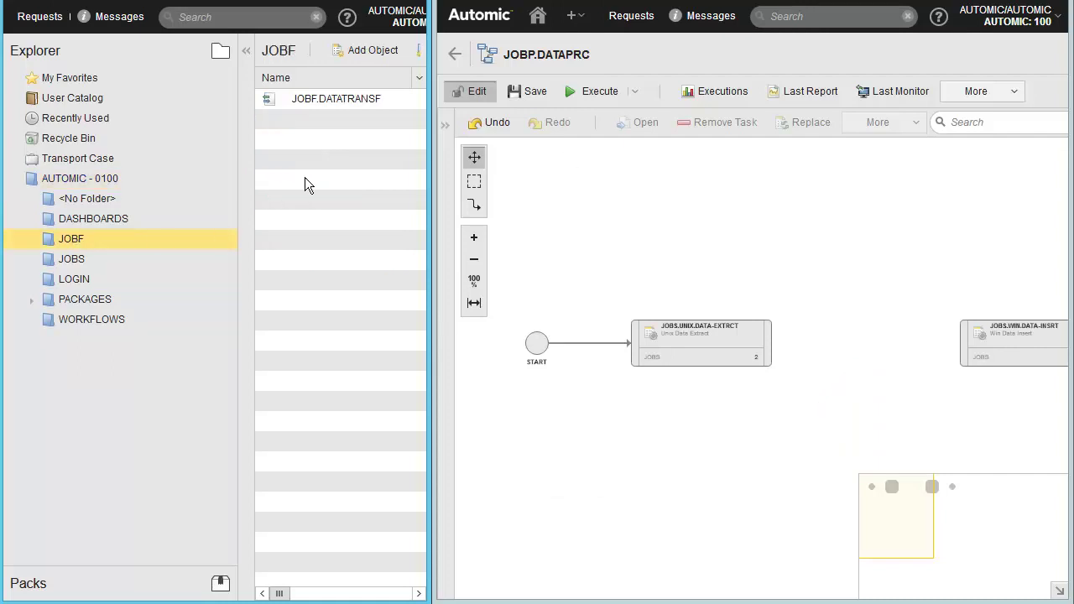
{"action": "left_click_drag", "start_coordinate": [334, 101], "coordinate": [835, 366]}
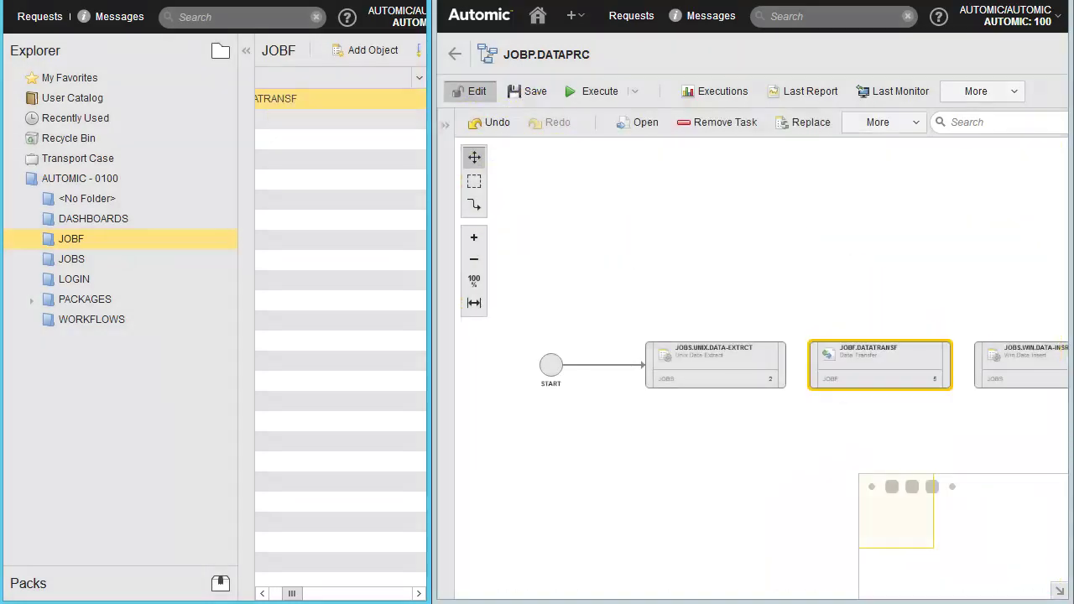